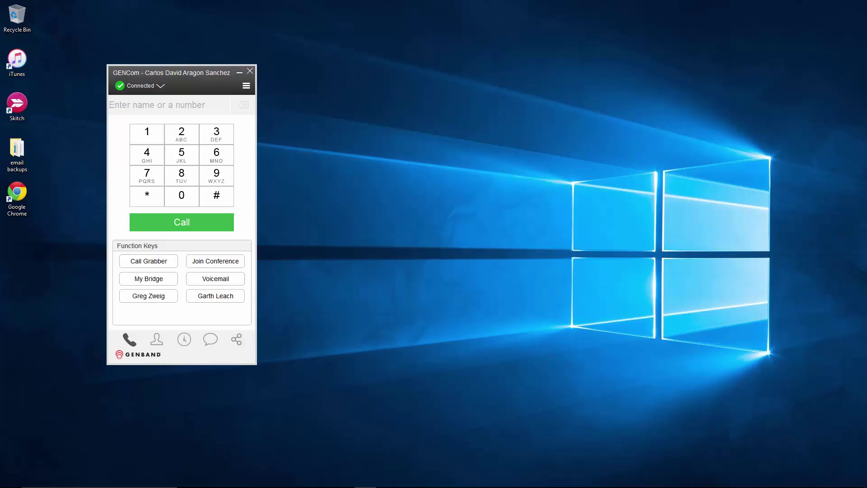
- Bring up the collaboration section showing directory contacts and their presence status
{"action": "left_click", "coordinate": [238, 339]}
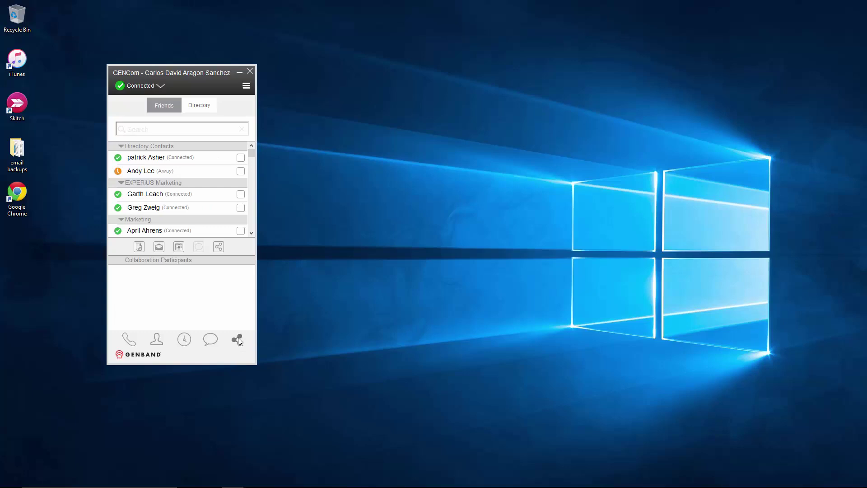
{"action": "left_click", "coordinate": [241, 195]}
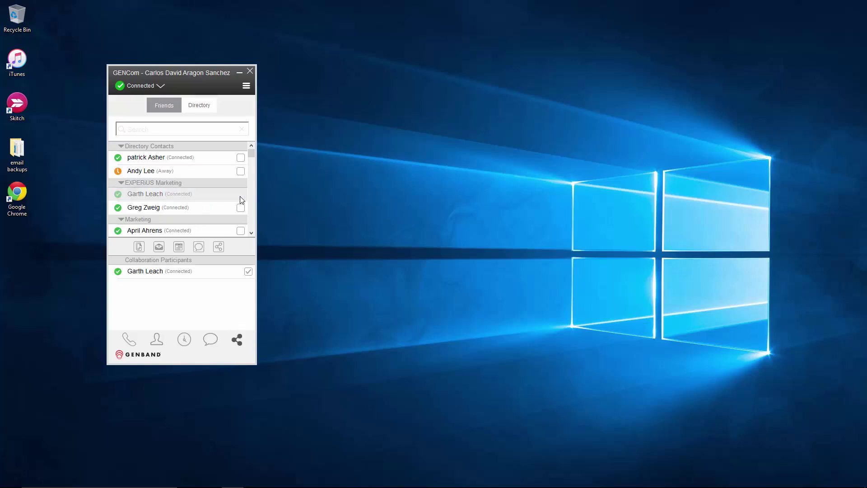
{"action": "left_click", "coordinate": [240, 208]}
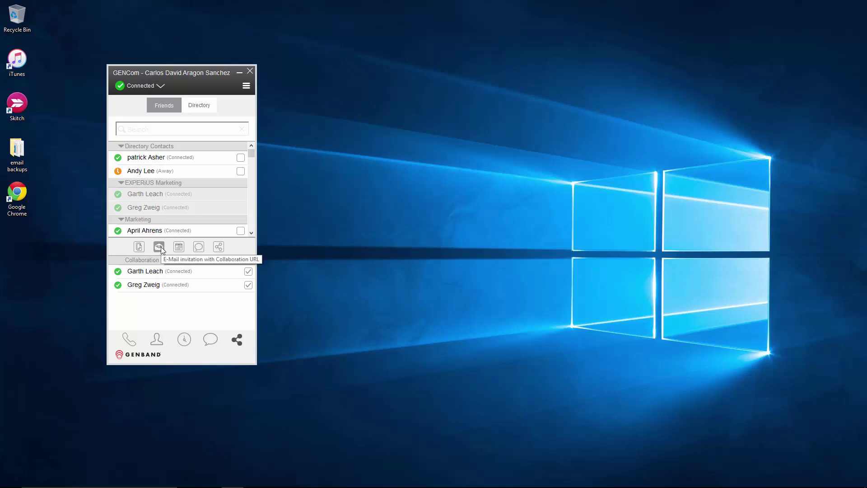
{"action": "left_click", "coordinate": [159, 247]}
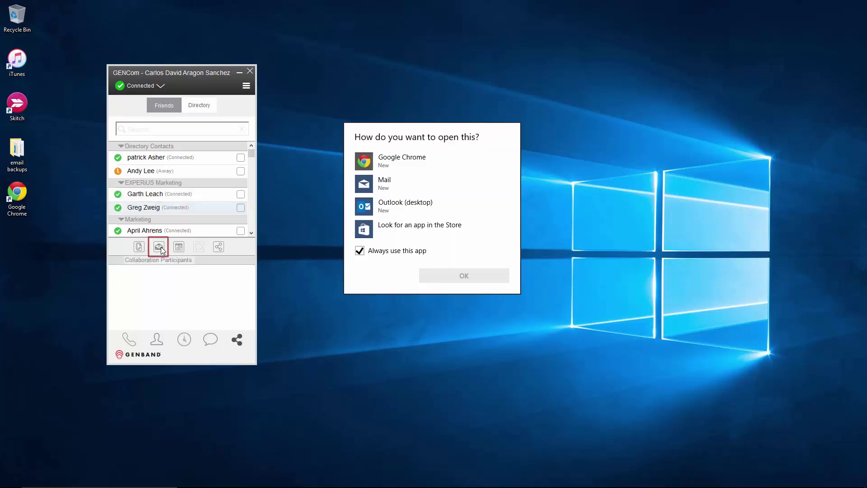
{"action": "left_click", "coordinate": [405, 207]}
{"action": "left_click", "coordinate": [464, 276]}
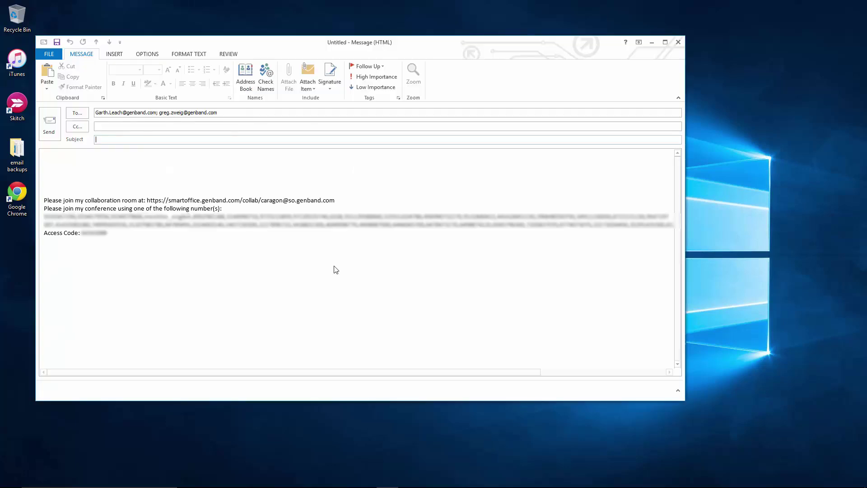